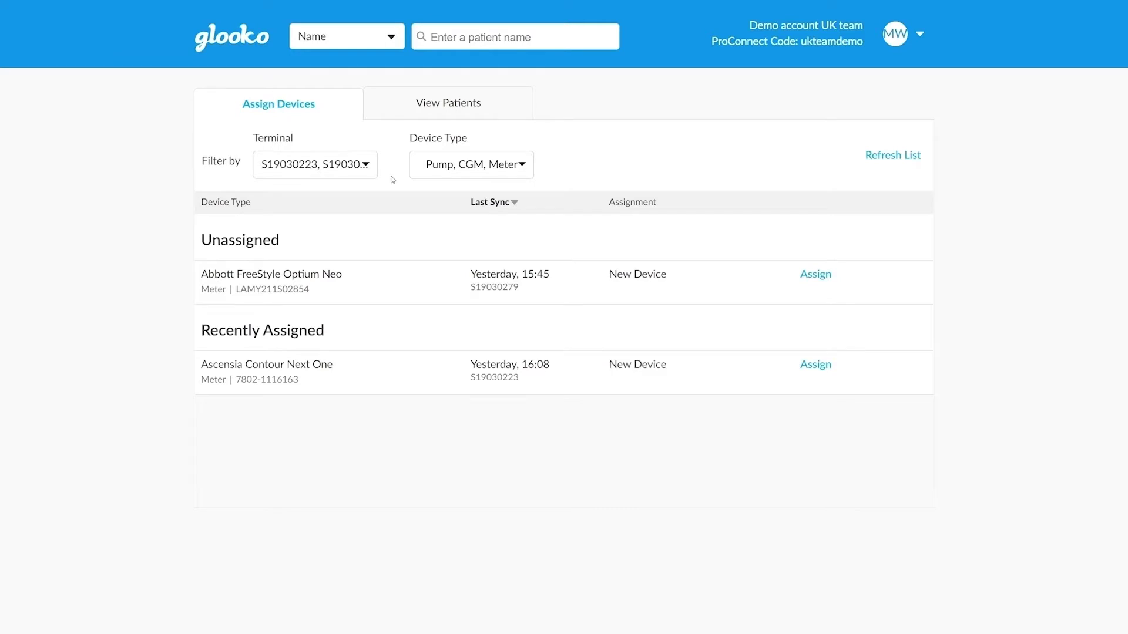
Review the terminal and device type filters, keeping terminal S19030223 included
left_click(356, 166)
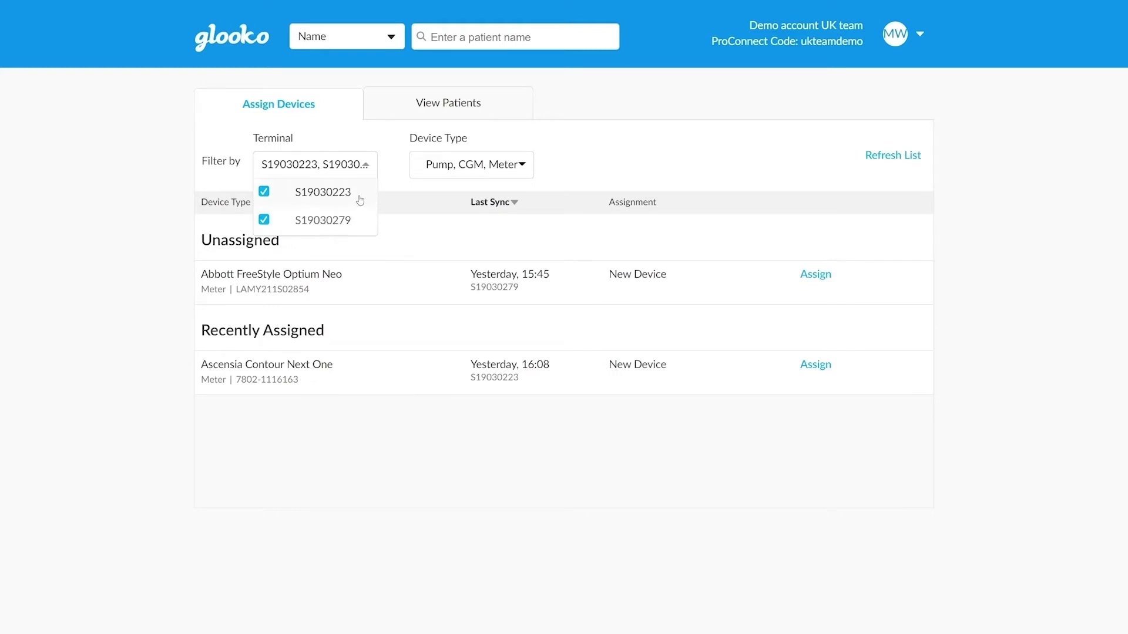
left_click(362, 196)
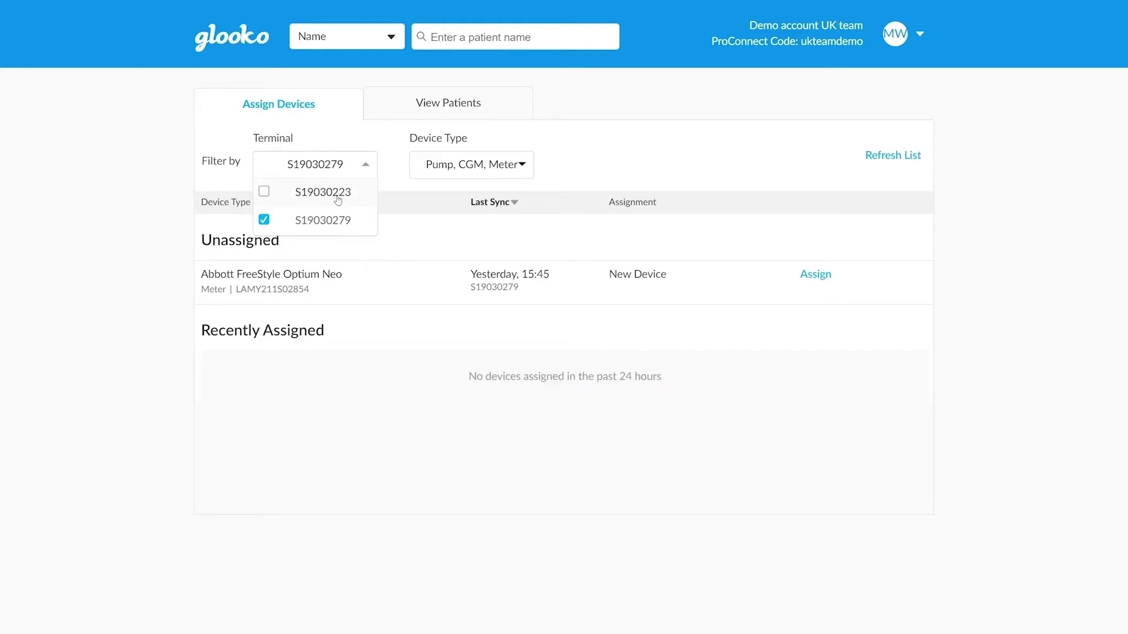
left_click(338, 201)
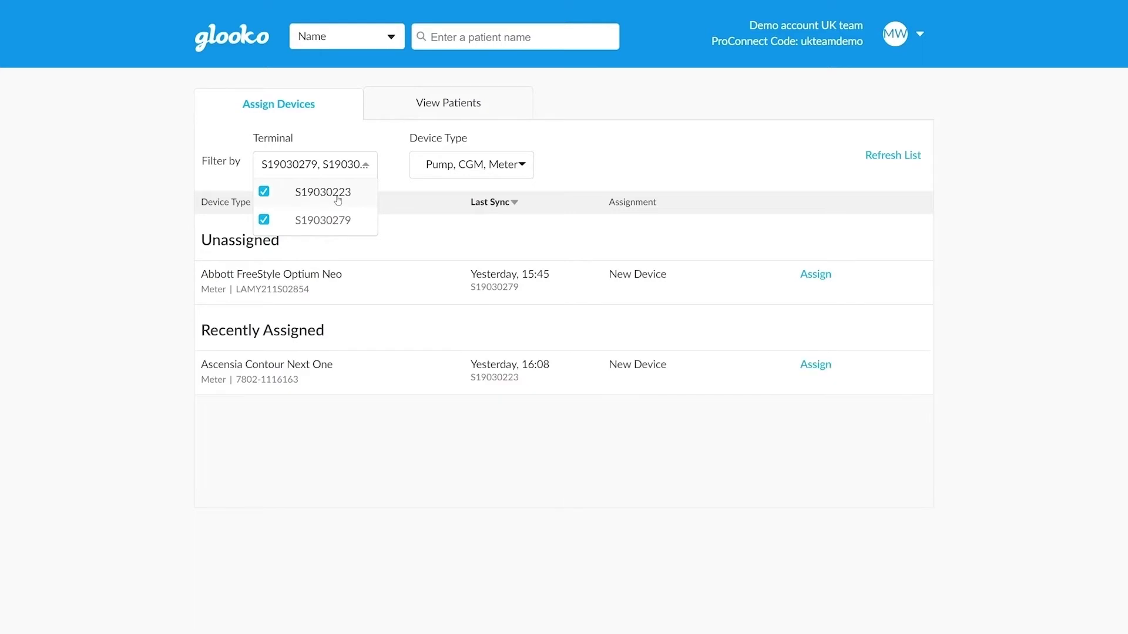
left_click(542, 158)
left_click(520, 174)
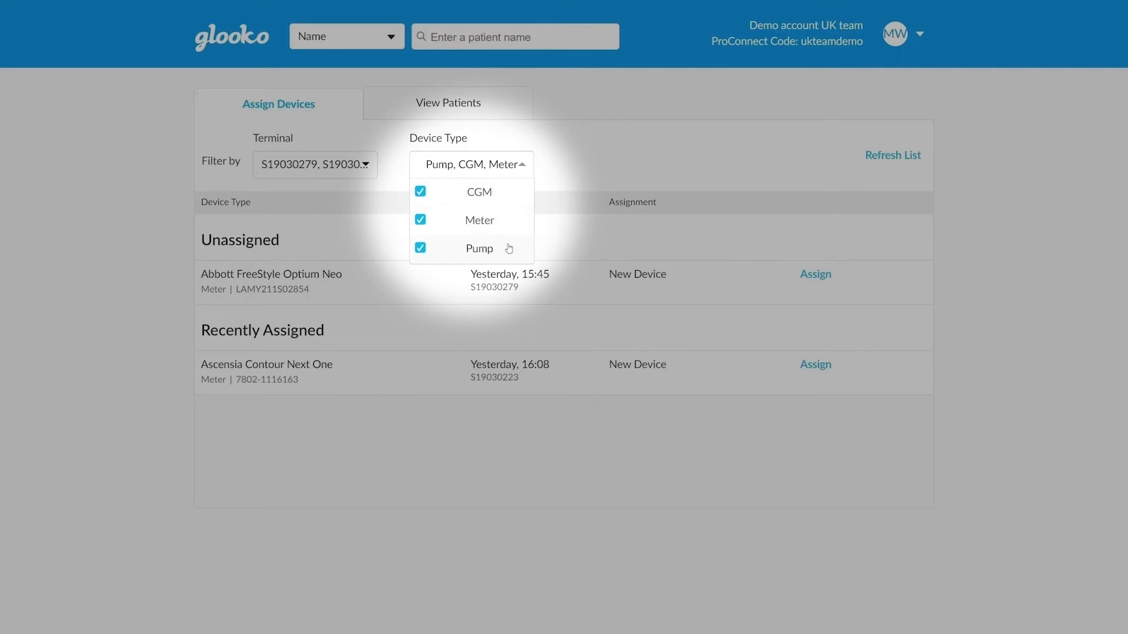
left_click(615, 175)
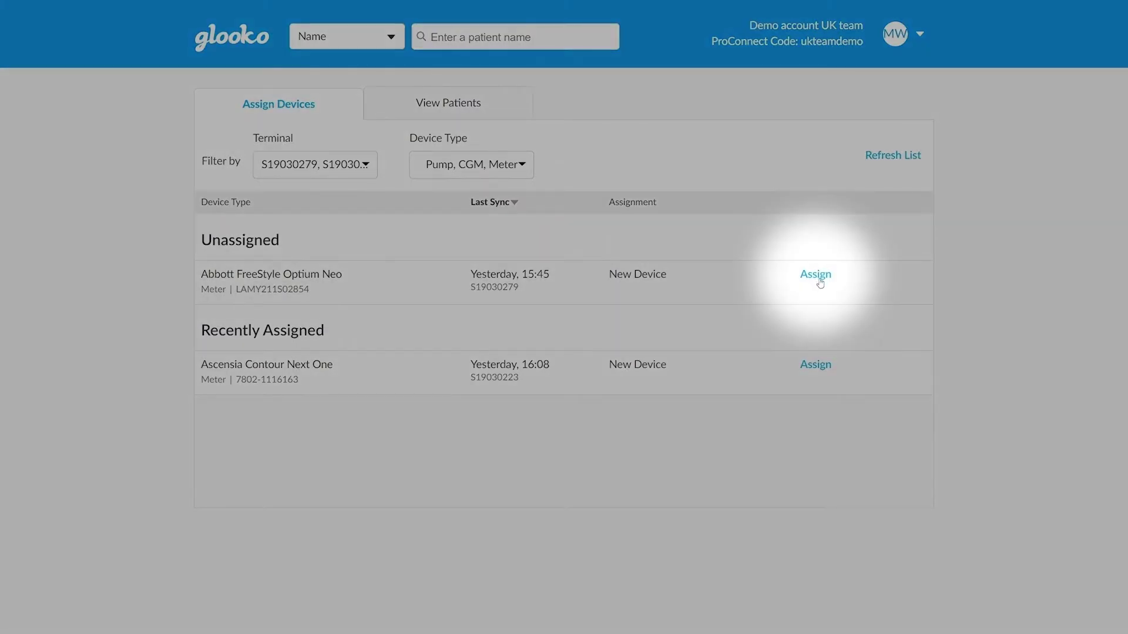
Search for Joe Bloggs, born 04 February 1991, as the FreeStyle Optium Neo's patient
left_click(816, 275)
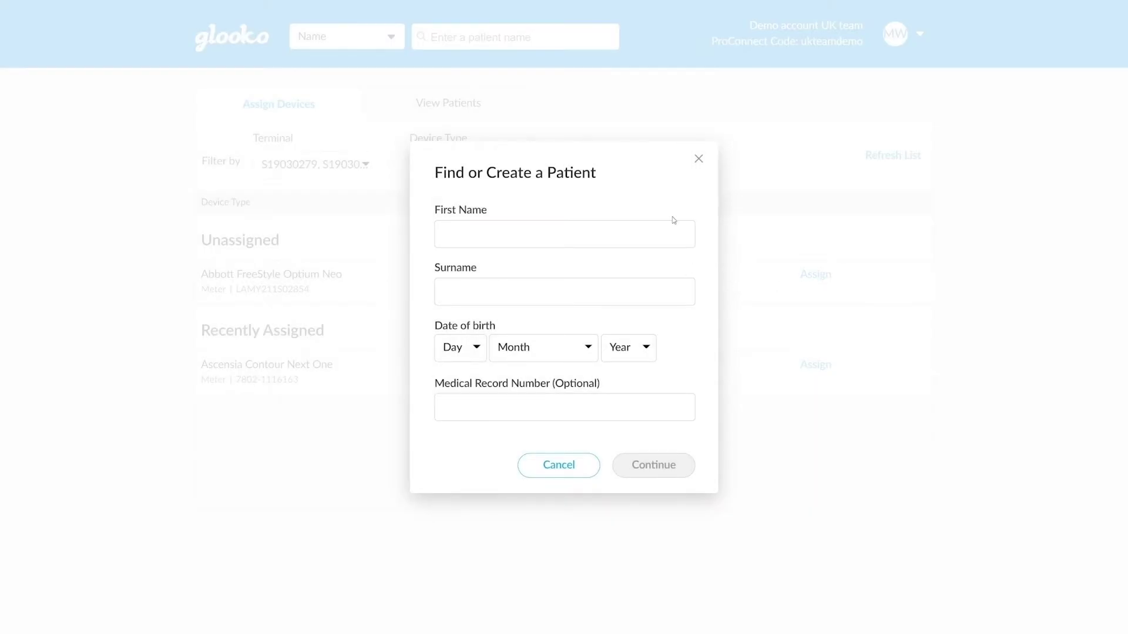
left_click(662, 231)
type("Joe")
key("Tab")
type("Bloggs")
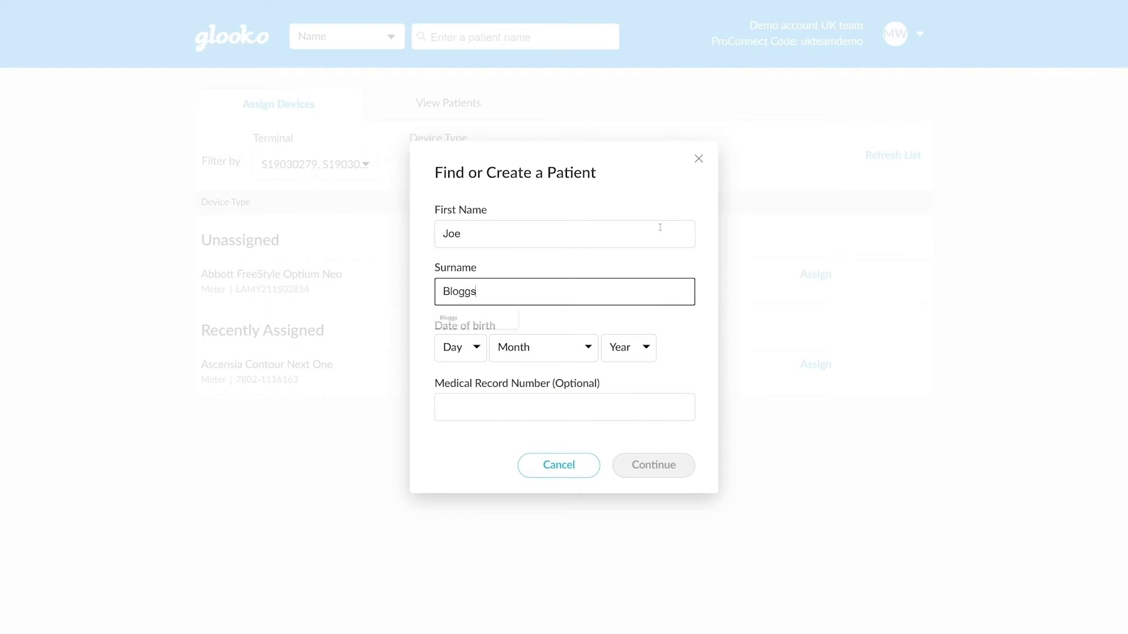
left_click(460, 347)
left_click(454, 460)
left_click(543, 347)
left_click(529, 404)
left_click(614, 347)
type("19")
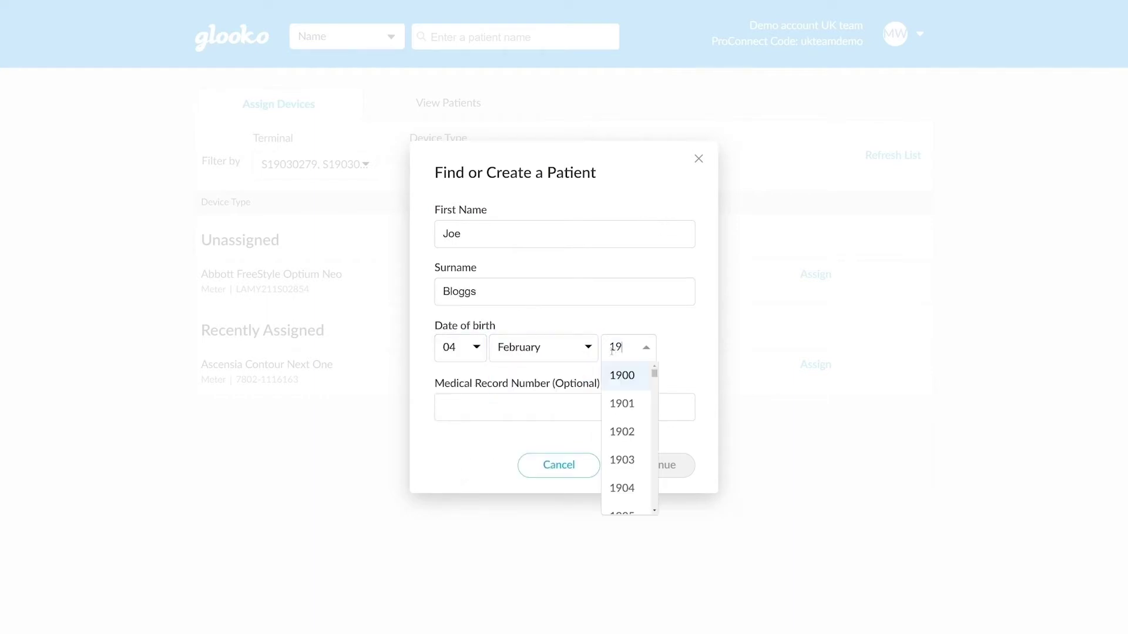
type("91")
key("Return")
left_click(666, 464)
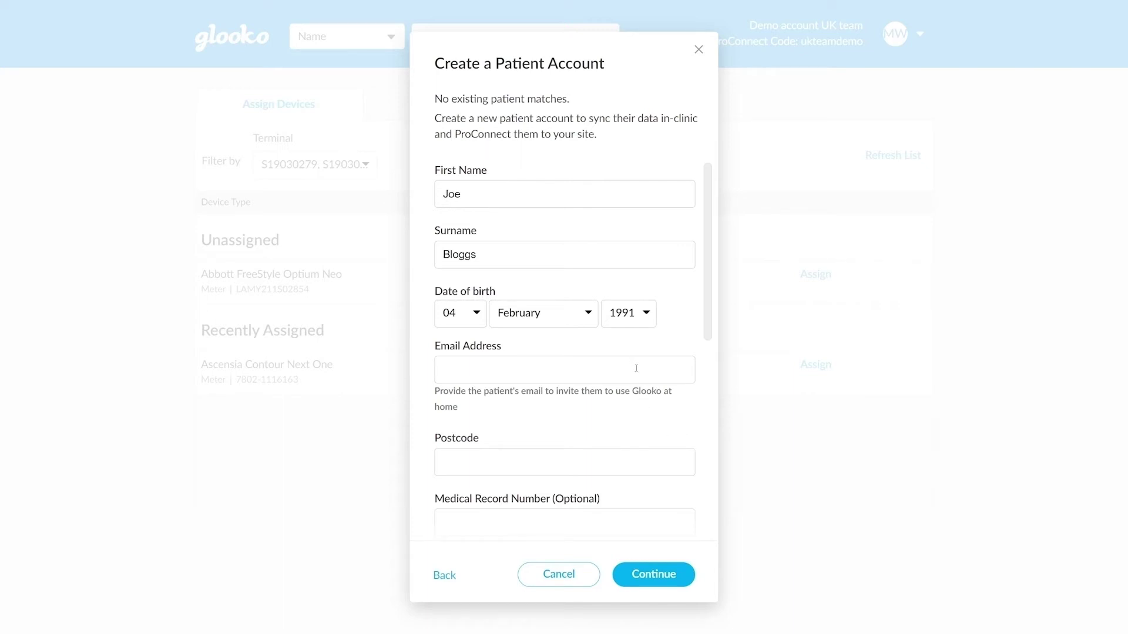
left_click(636, 370)
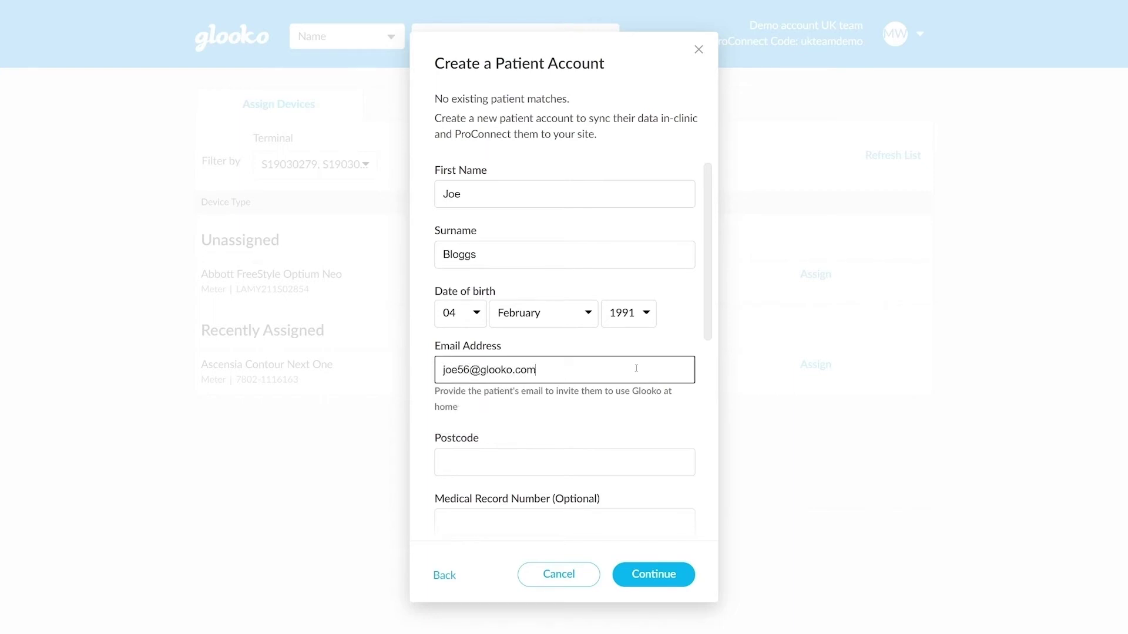
key("Tab")
type("B76 0J")
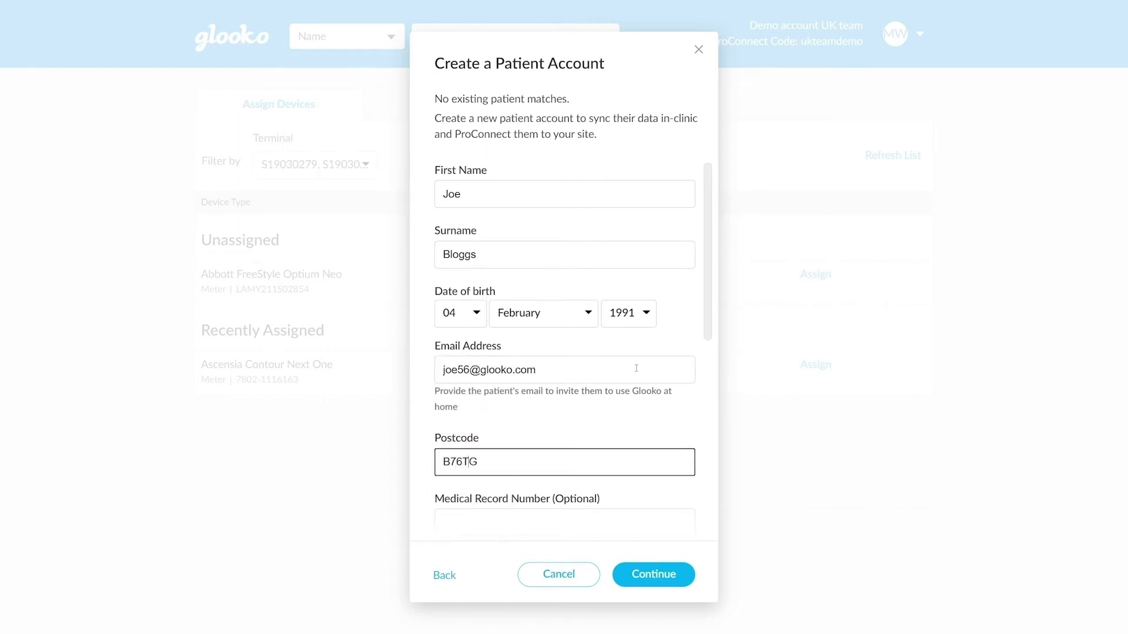
scroll(626, 441, "down", 1)
scroll(627, 440, "down", 5)
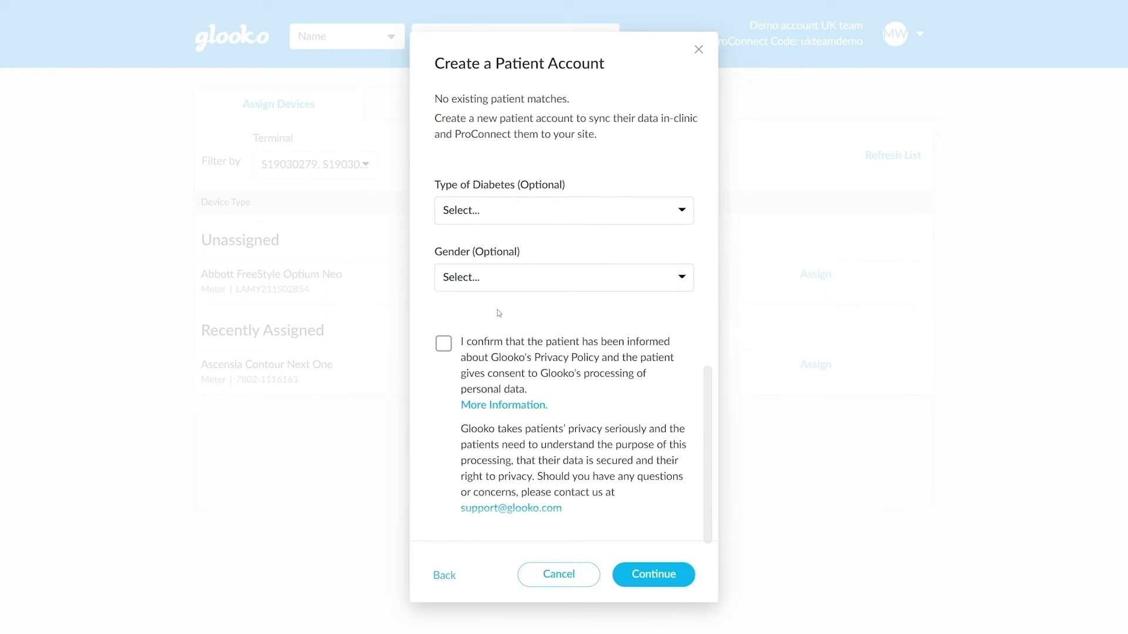
left_click(443, 344)
left_click(655, 576)
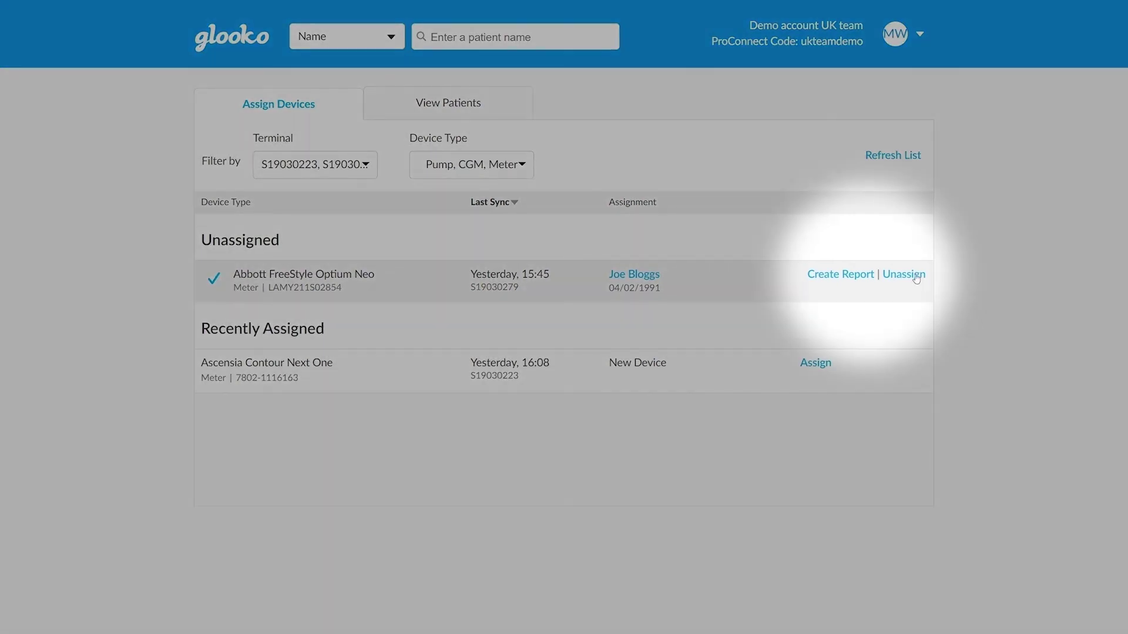
left_click(834, 275)
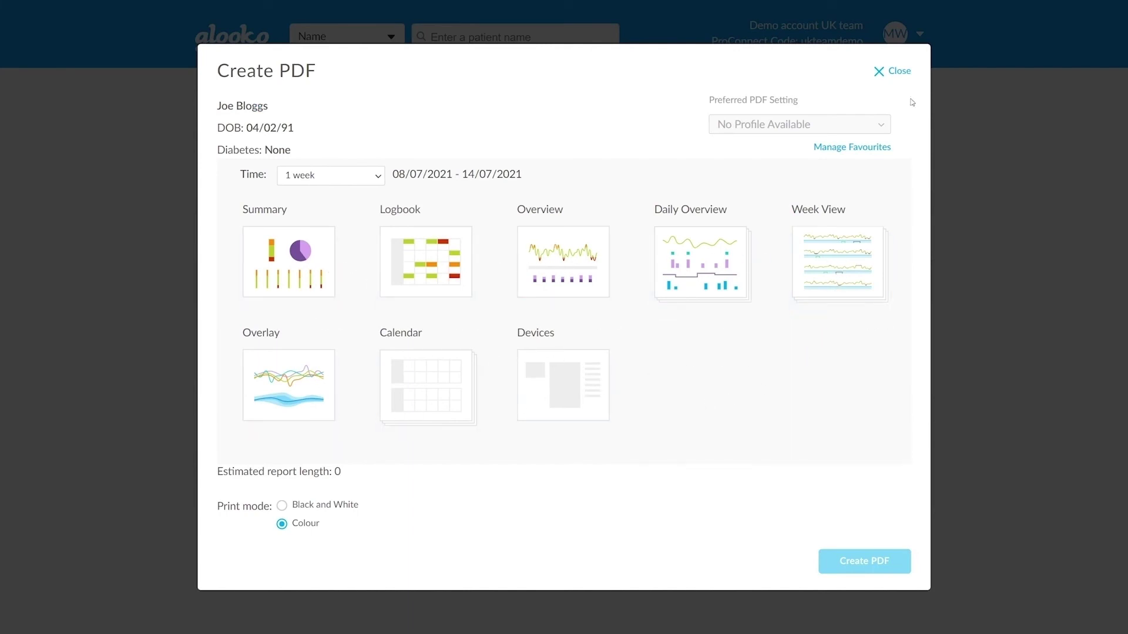
left_click(899, 70)
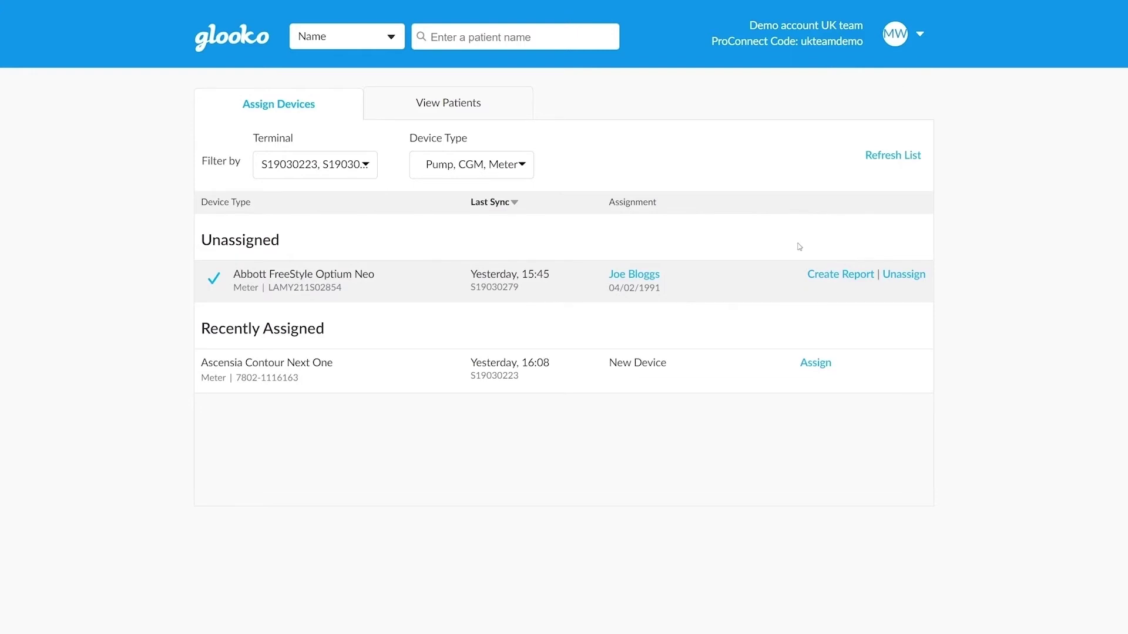
left_click(639, 277)
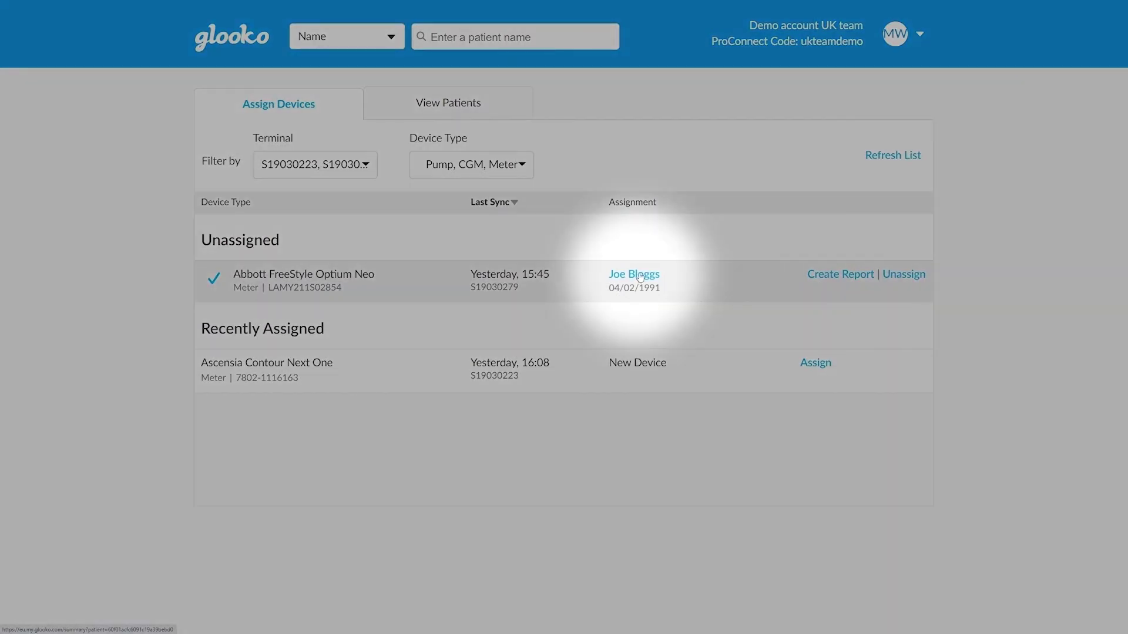
left_click(639, 277)
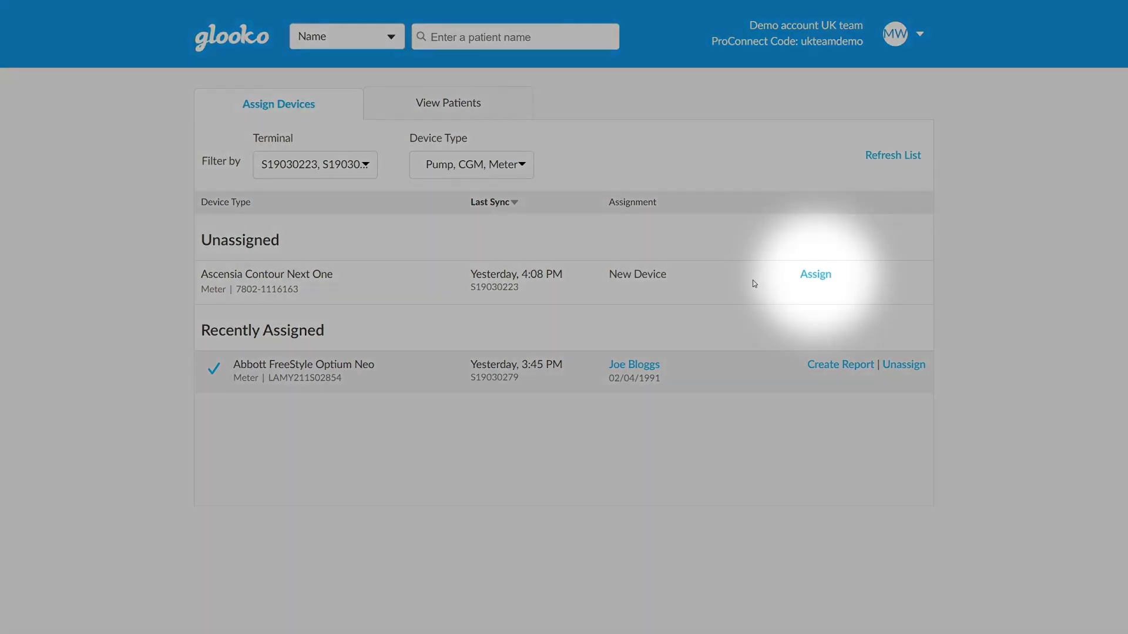
Assign the Ascensia Contour Next One to the existing Joe Bloggs account
left_click(812, 276)
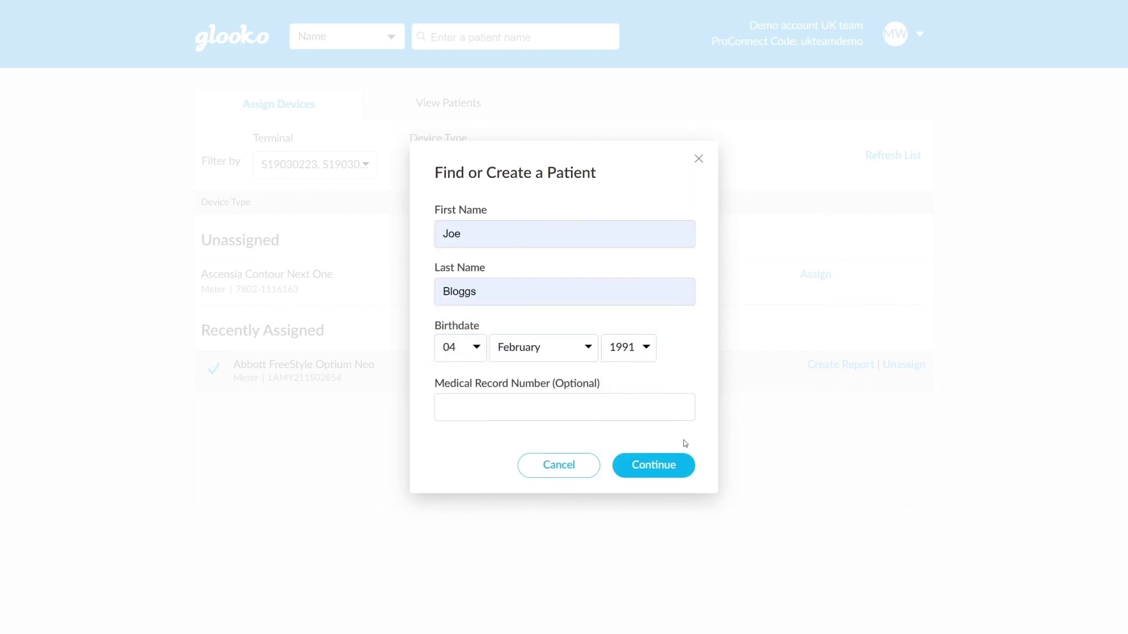
left_click(656, 465)
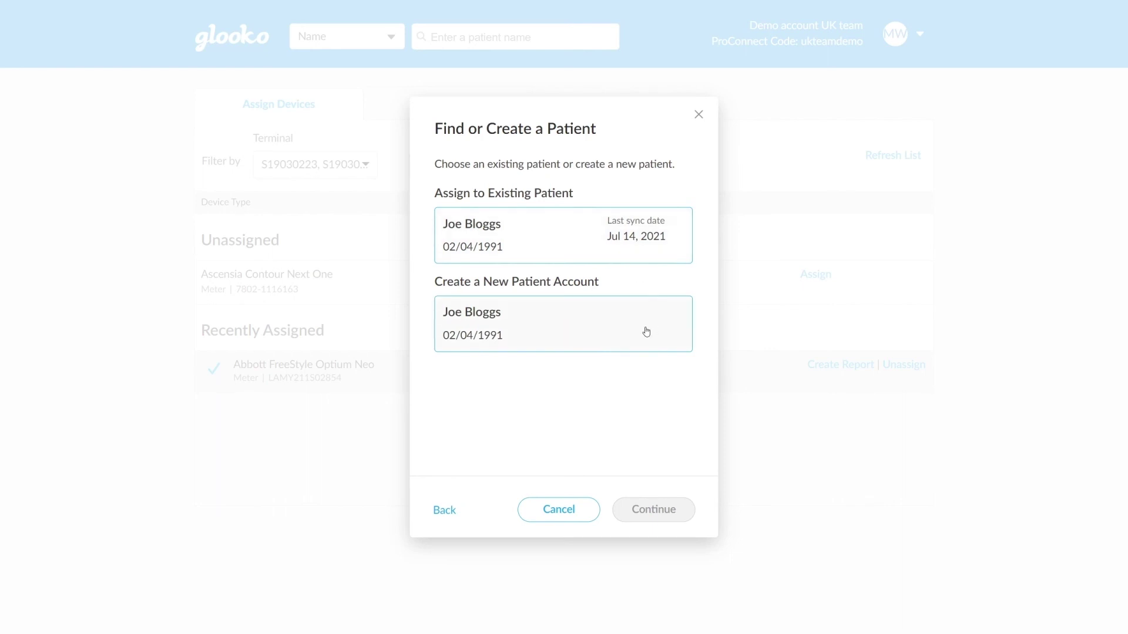
left_click(580, 233)
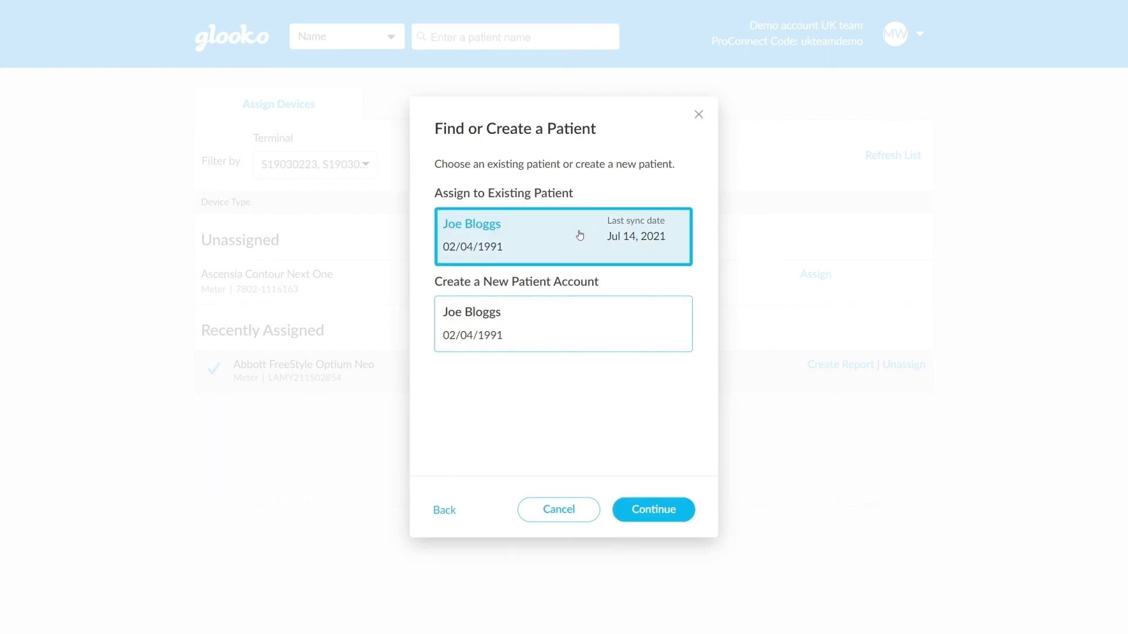
left_click(662, 516)
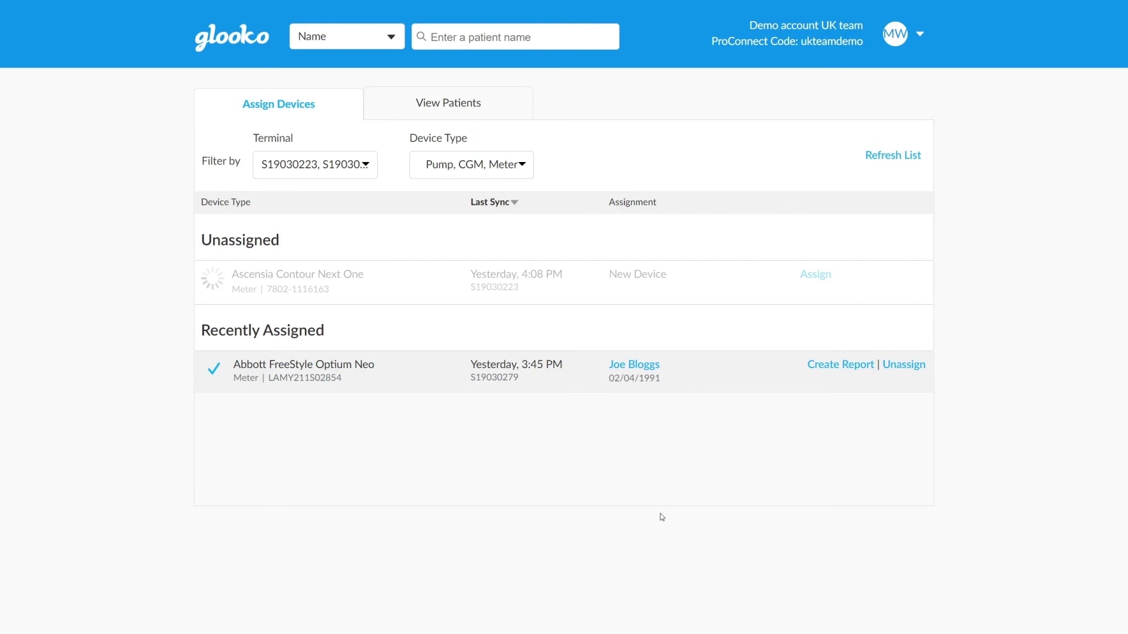